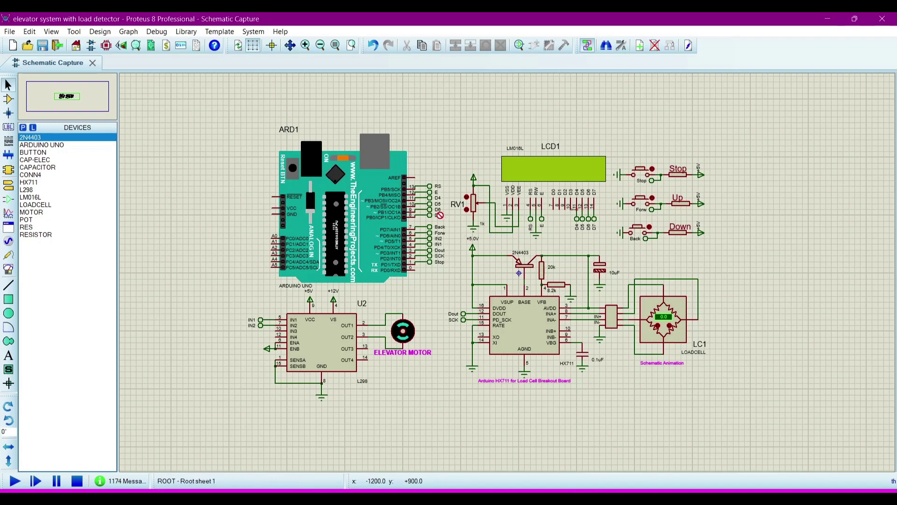
Step: Start a trial wire from the LCD D4 pin and cancel it, leaving the schematic unchanged
click(575, 209)
key(Escape)
Step: Open the Elevator_System_with_Load_Arduino_Code file from the GitHub repository's file list
key(alt+Tab)
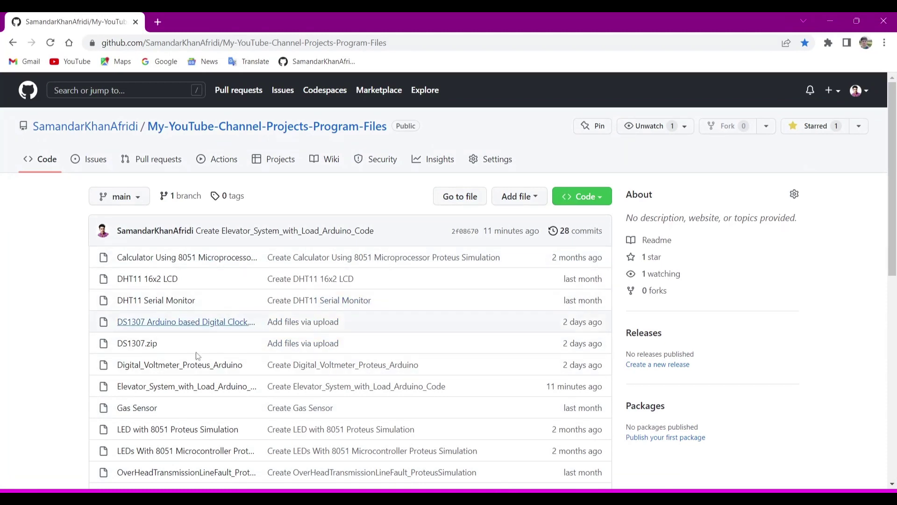
scroll(260, 291, down, 1)
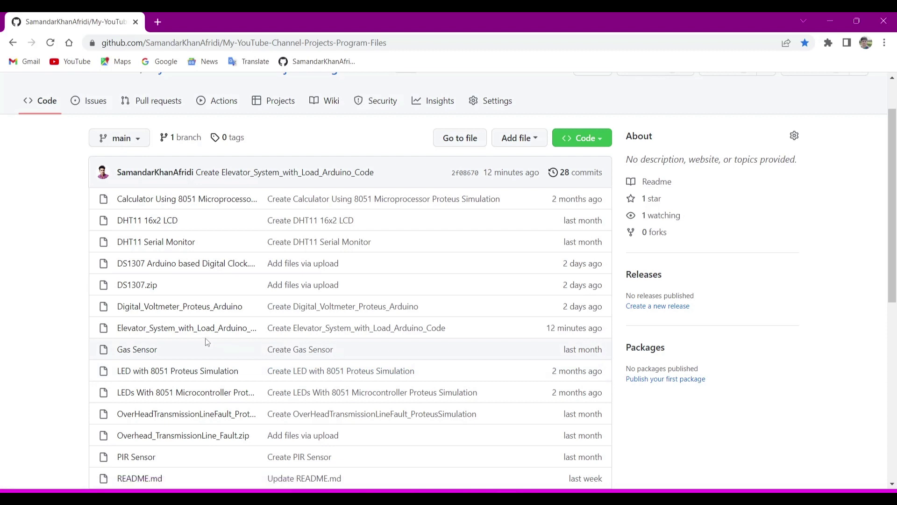
scroll(228, 359, down, 2)
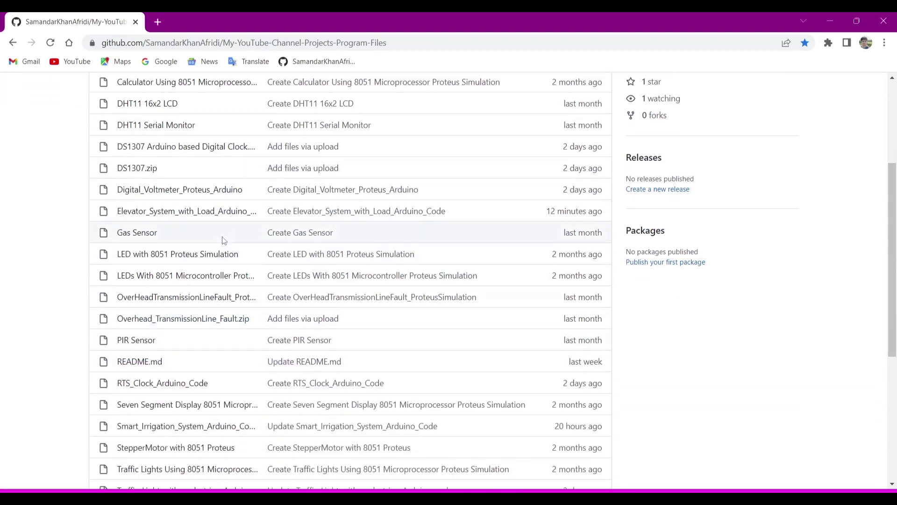
scroll(228, 322, up, 2)
scroll(225, 327, down, 1)
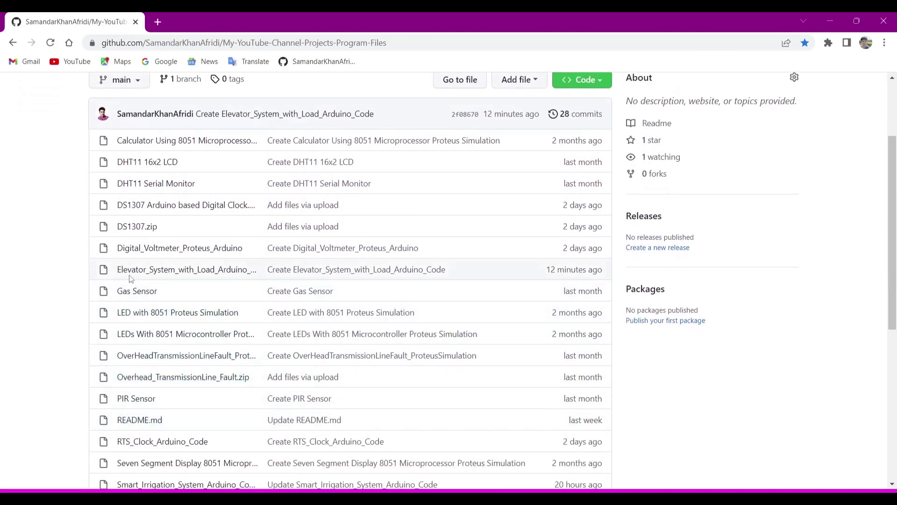
click(213, 274)
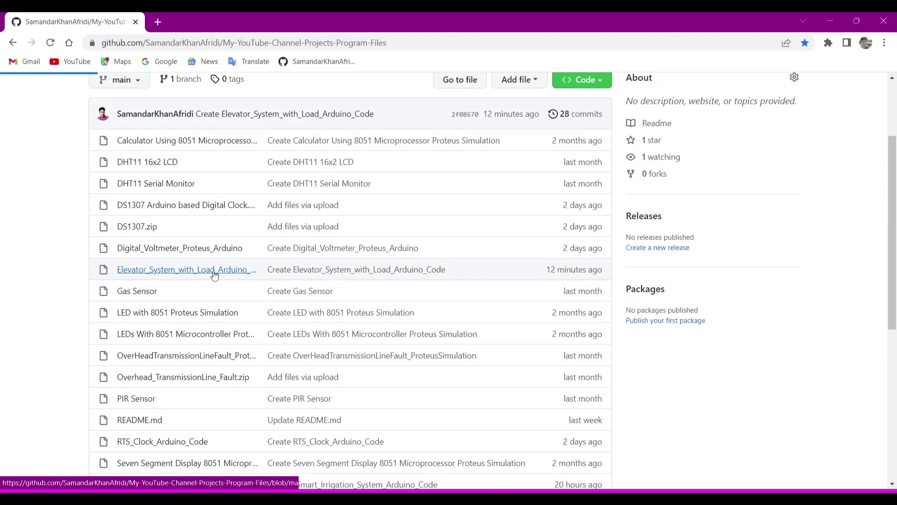
Step: Copy the file's full raw code to the clipboard
scroll(278, 348, down, 3)
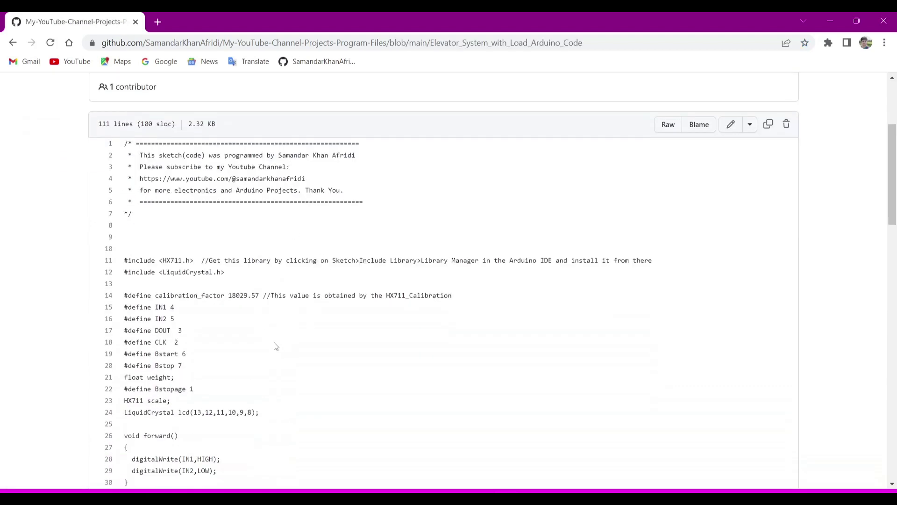
scroll(276, 347, down, 2)
scroll(276, 347, up, 5)
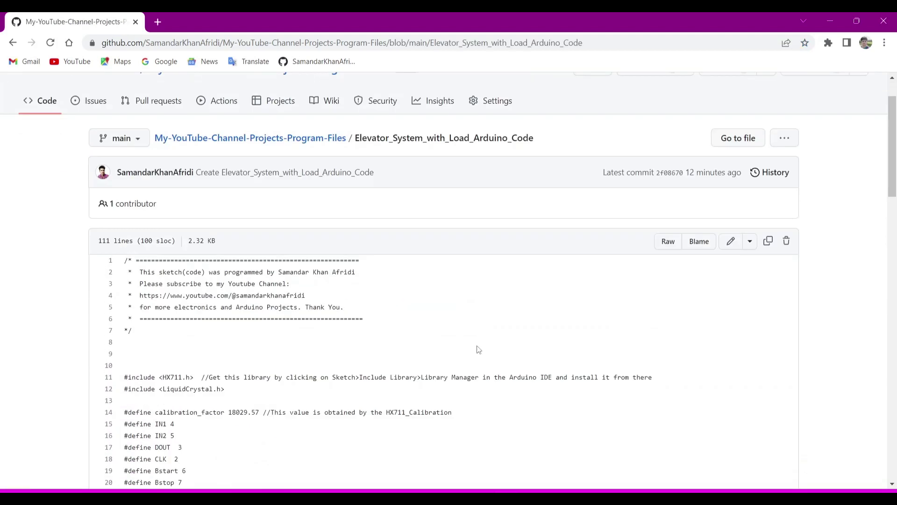
click(769, 242)
Step: Save the pasted elevator code in elevator_system_with_load_code.ino and review its HX711.h include at the top
click(609, 446)
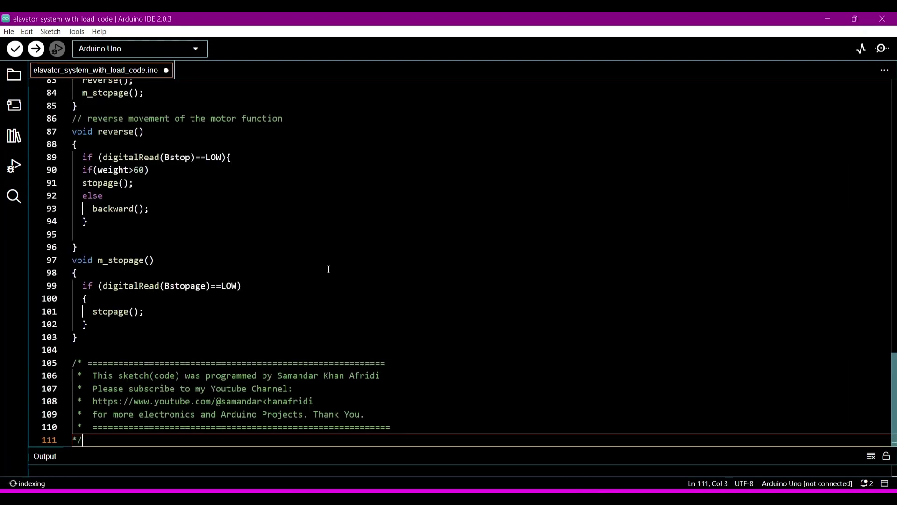
key(ctrl+s)
scroll(229, 350, up, 20)
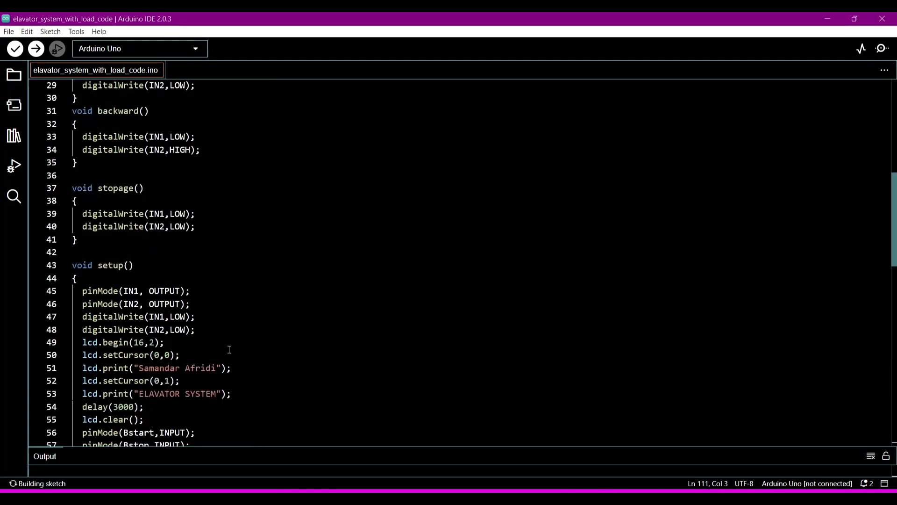
scroll(229, 349, up, 8)
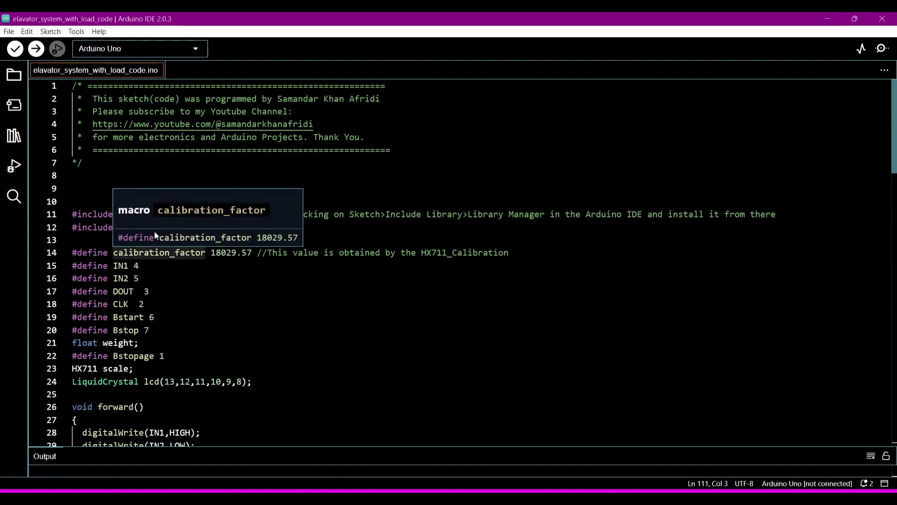
click(132, 239)
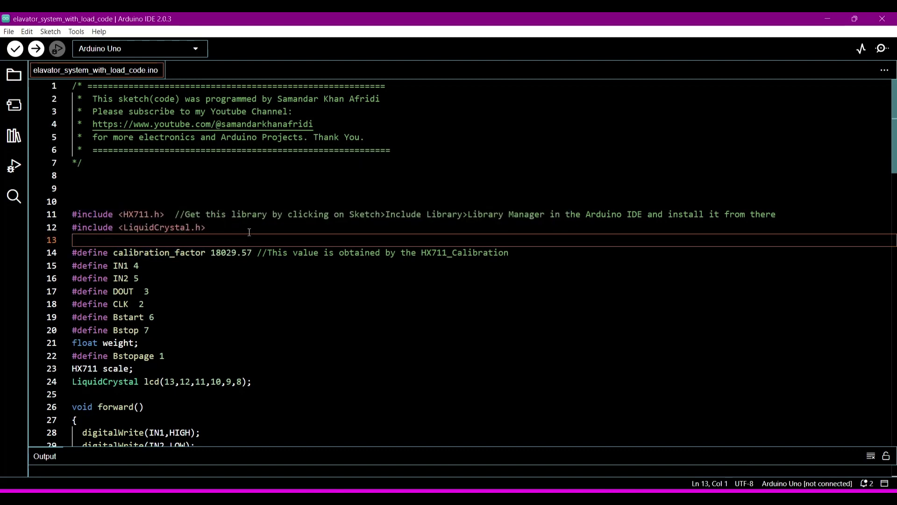
click(237, 214)
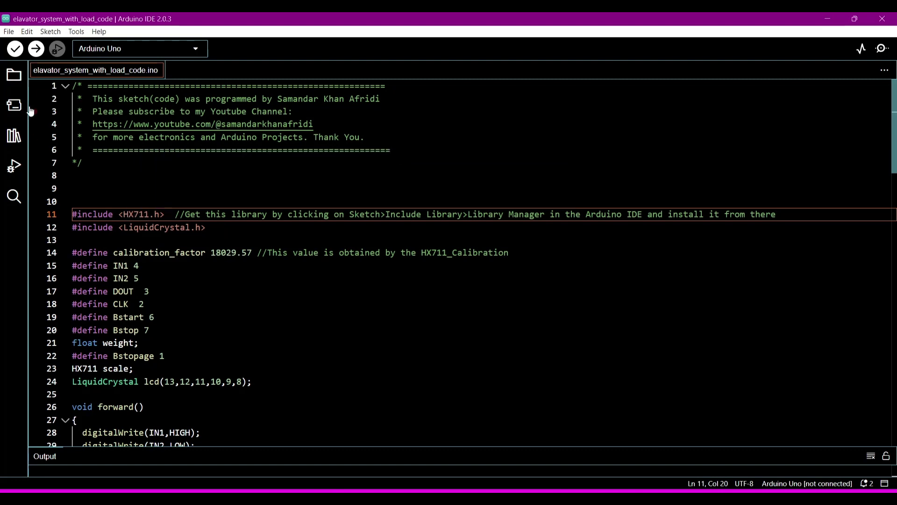
click(49, 36)
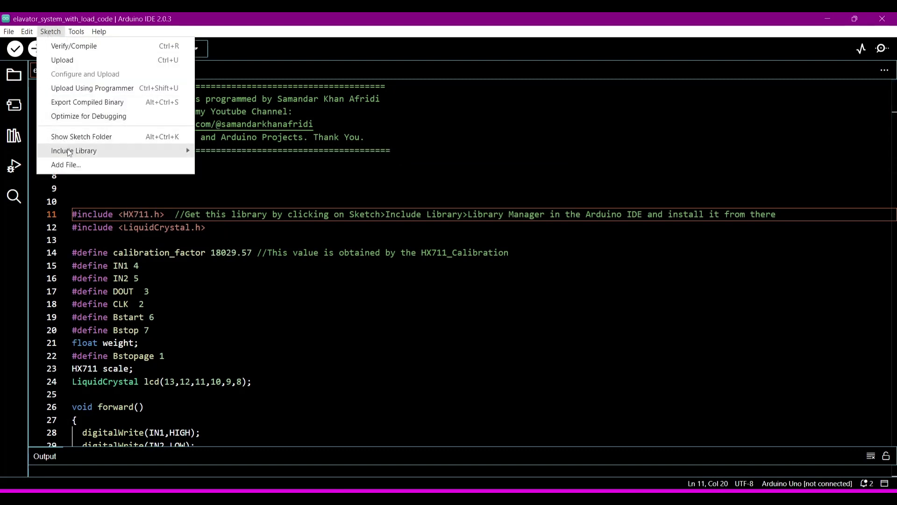
mouse_move(70, 154)
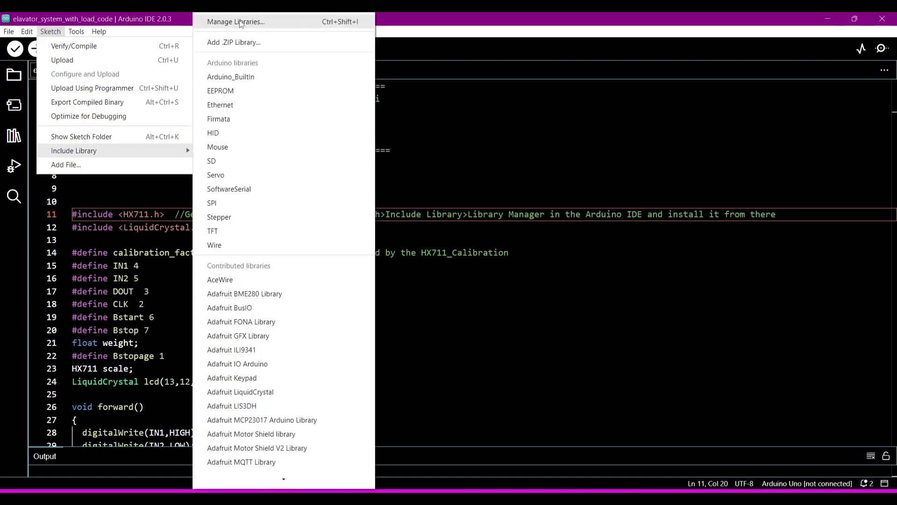
click(284, 22)
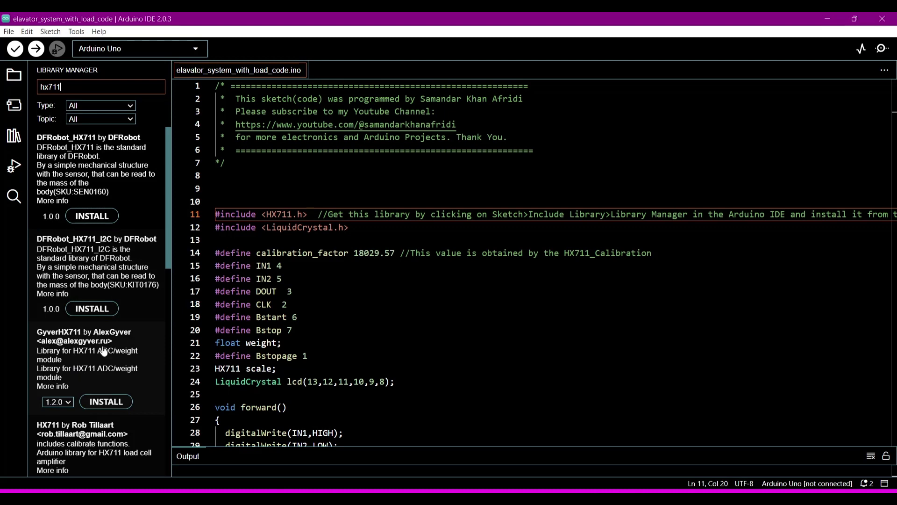
scroll(124, 303, down, 4)
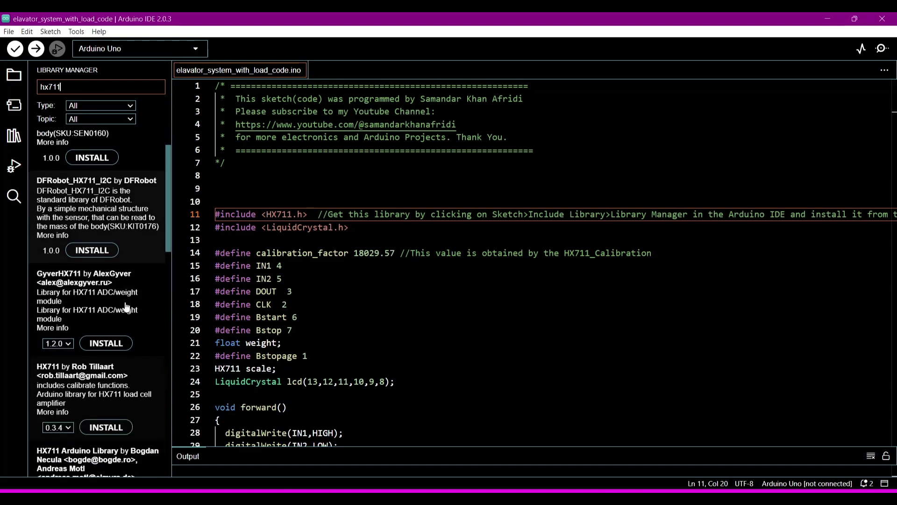
scroll(126, 307, down, 1)
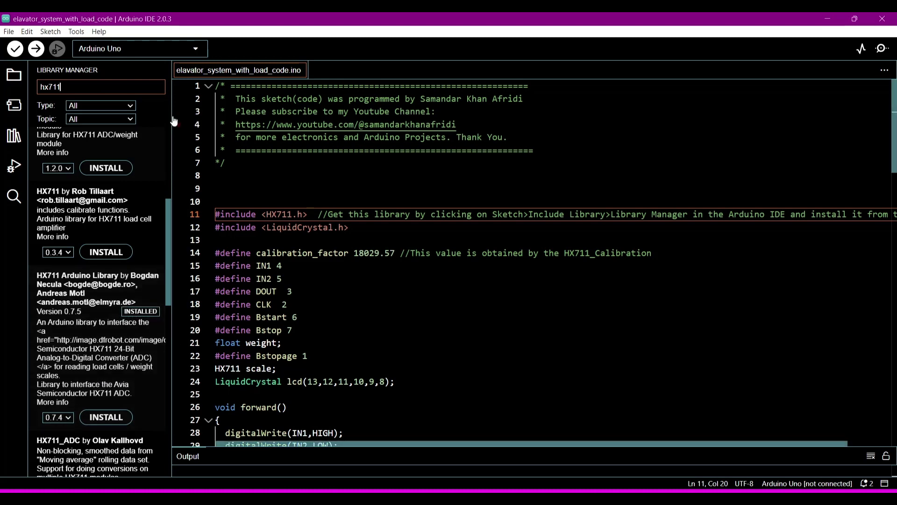
Step: Enable 'Show verbose output during compile' in Preferences and confirm with OK
click(12, 145)
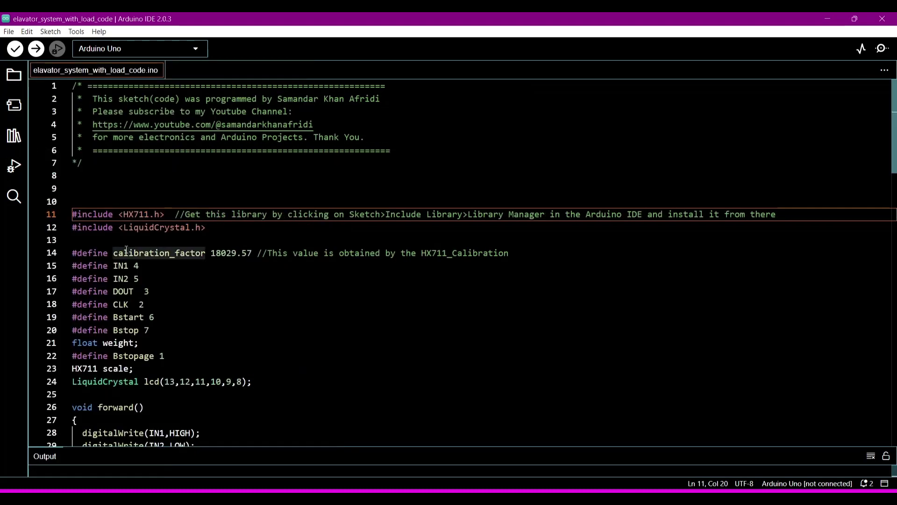
click(346, 239)
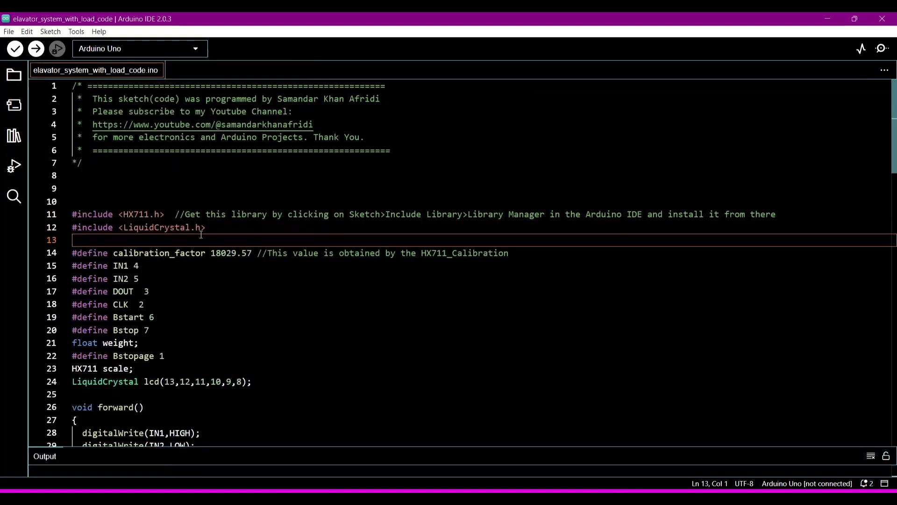
scroll(216, 335, down, 2)
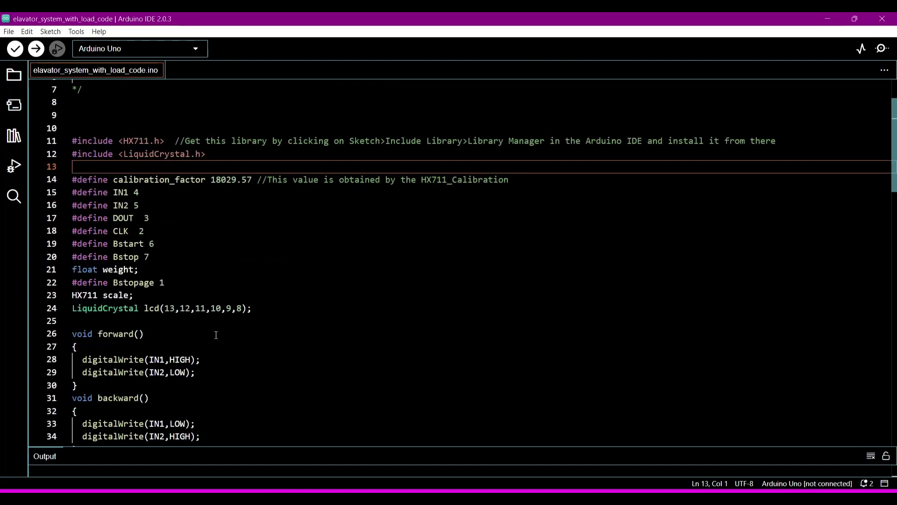
scroll(220, 364, up, 2)
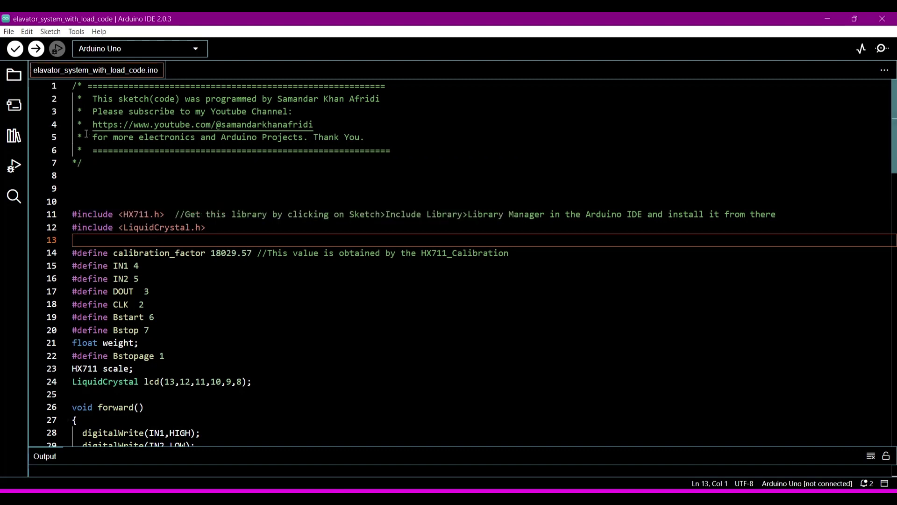
click(8, 32)
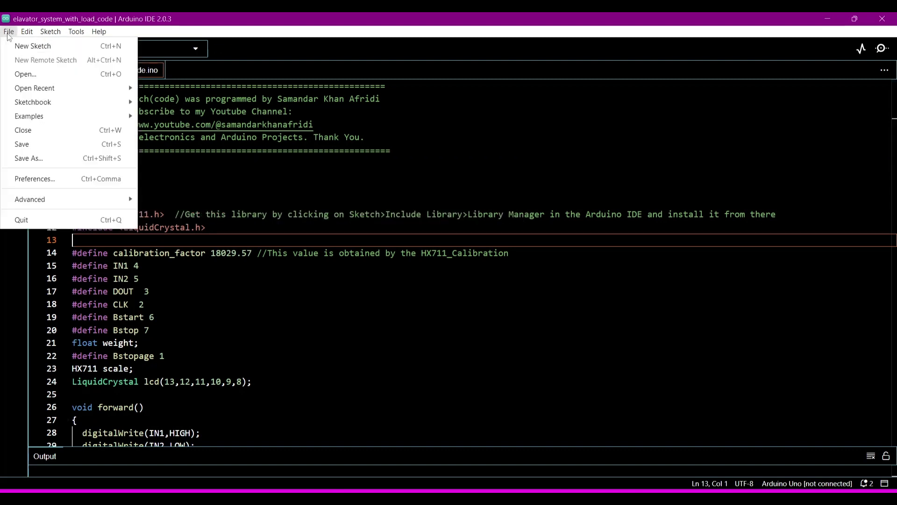
click(37, 180)
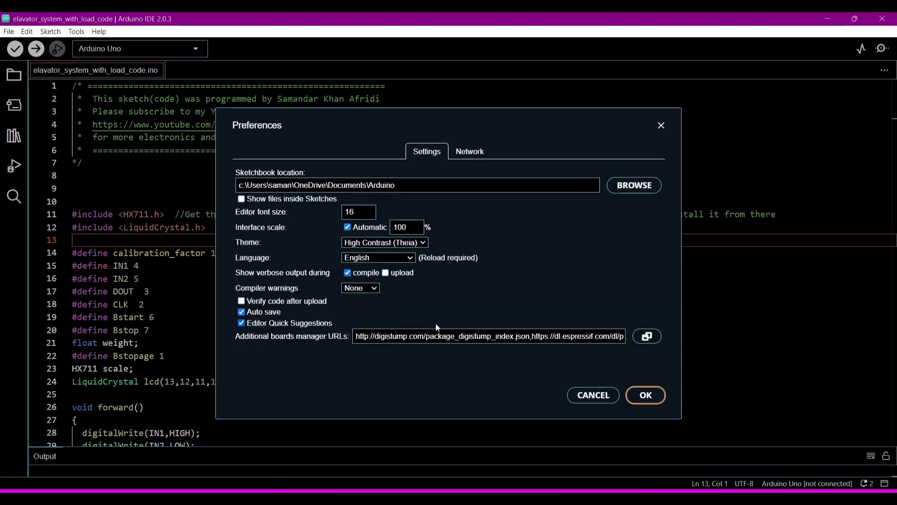
click(647, 396)
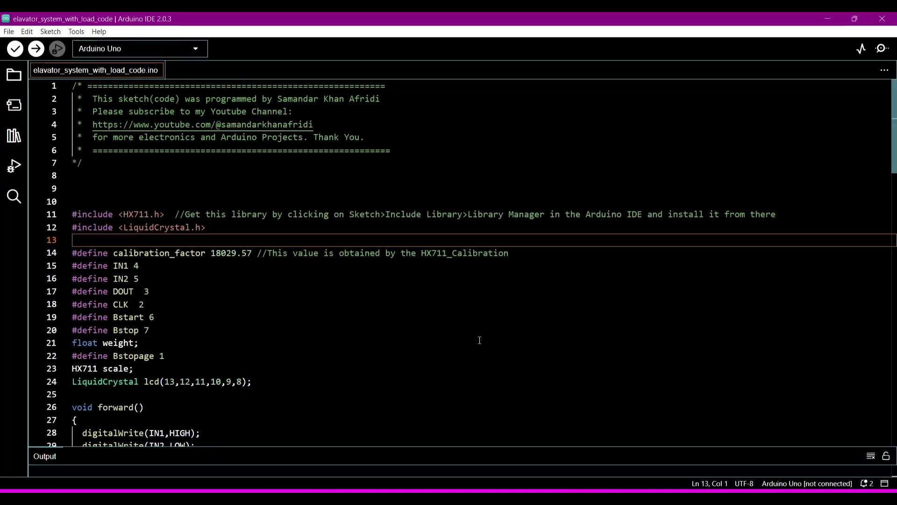
Step: Compile the elevator sketch with Ctrl+R and enlarge the Output panel to read the log
key(ctrl+r)
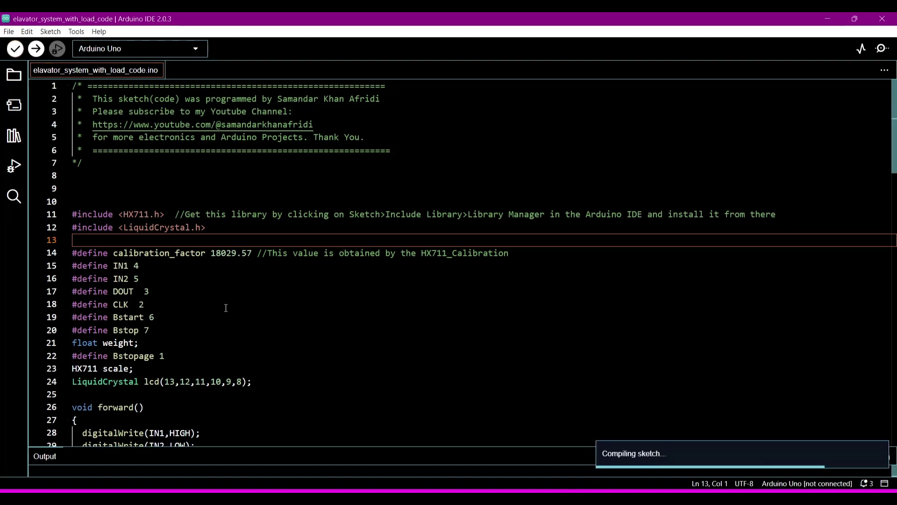
scroll(238, 309, down, 3)
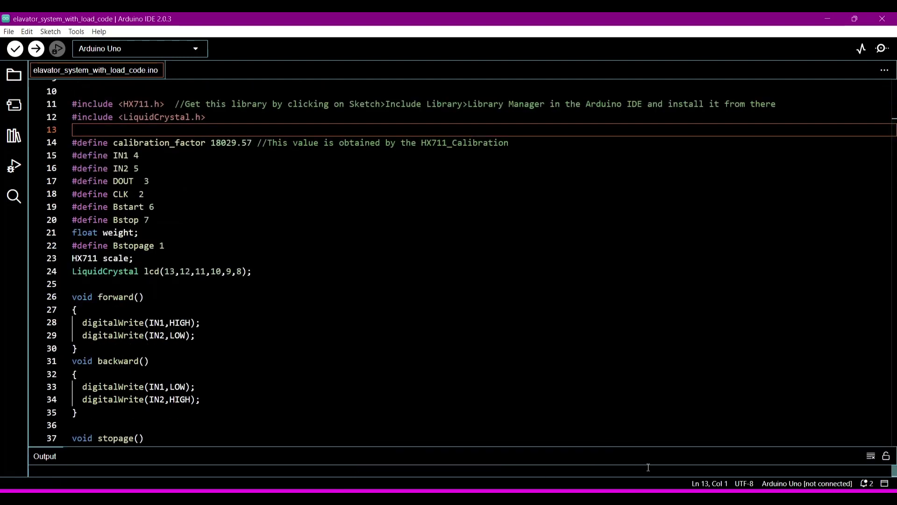
click(867, 484)
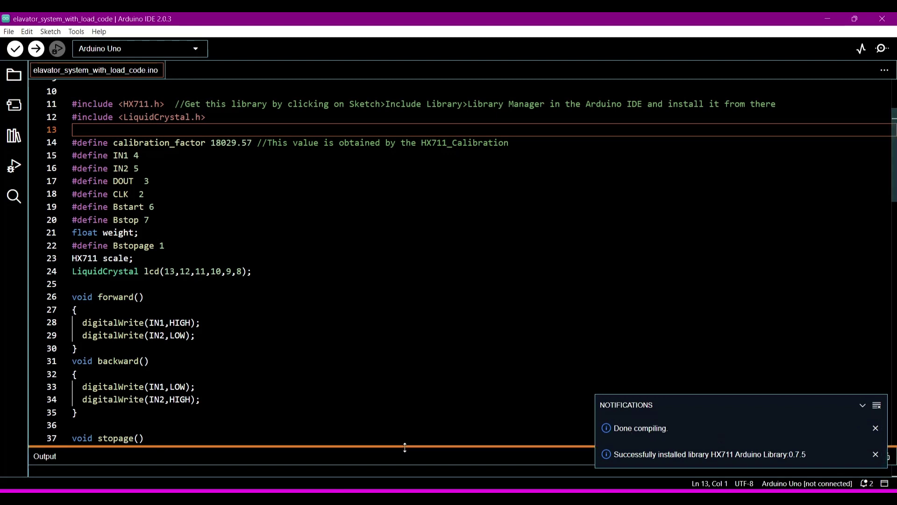
drag(404, 446, 397, 335)
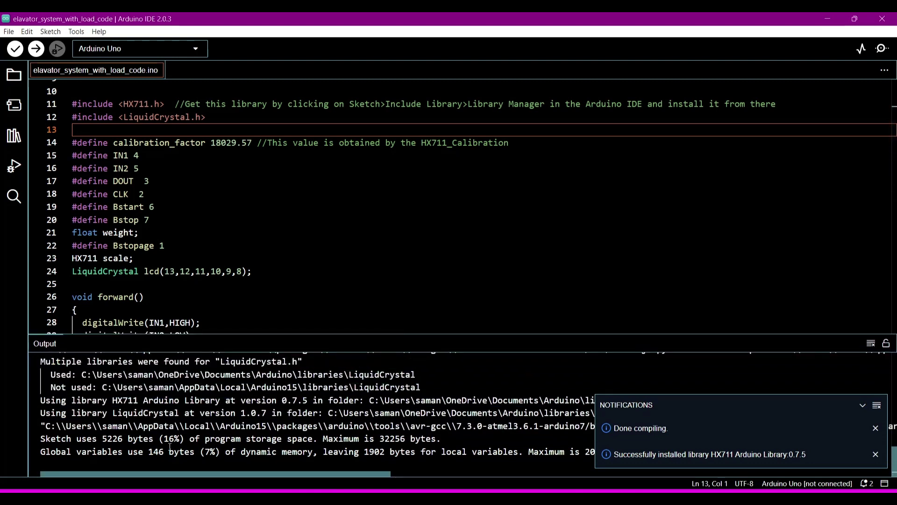
drag(174, 475, 425, 476)
click(865, 412)
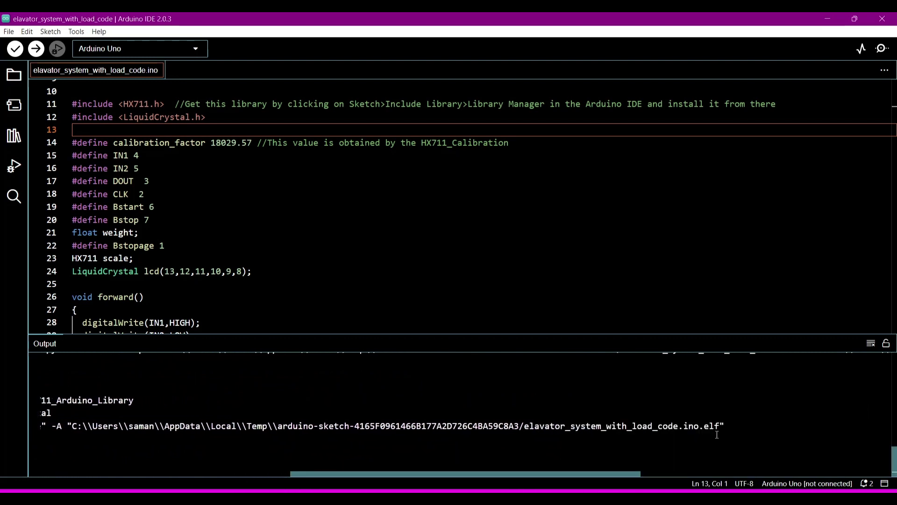
drag(511, 335, 517, 304)
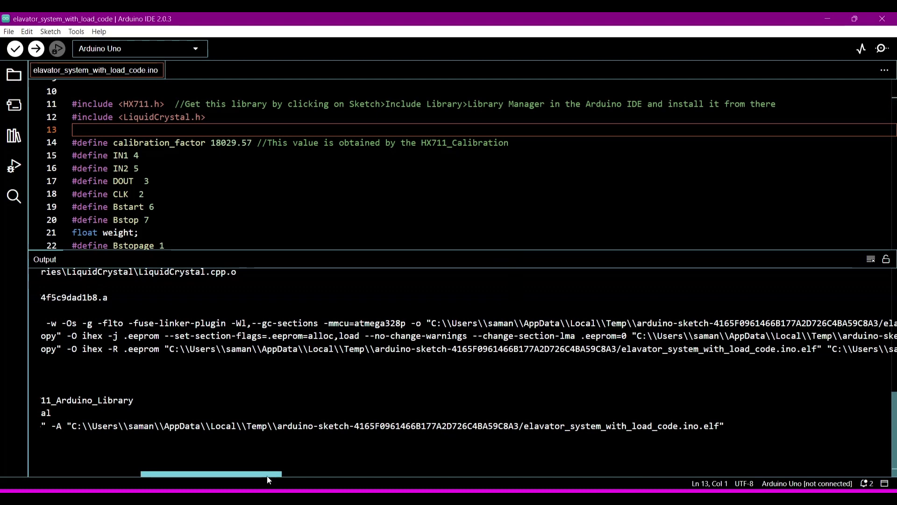
drag(273, 473, 385, 475)
Step: Copy the compiled .hex file path from the compile log and return to Proteus
drag(793, 350, 145, 350)
right_click(155, 351)
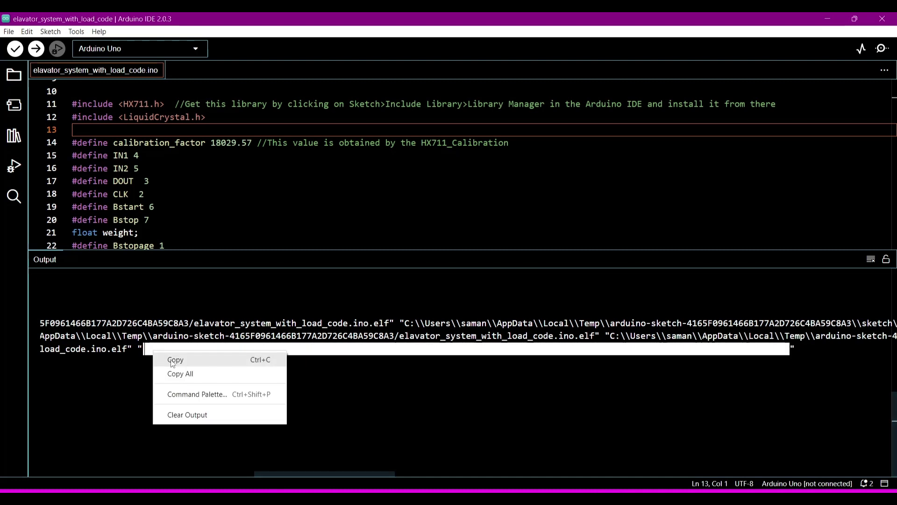
click(172, 359)
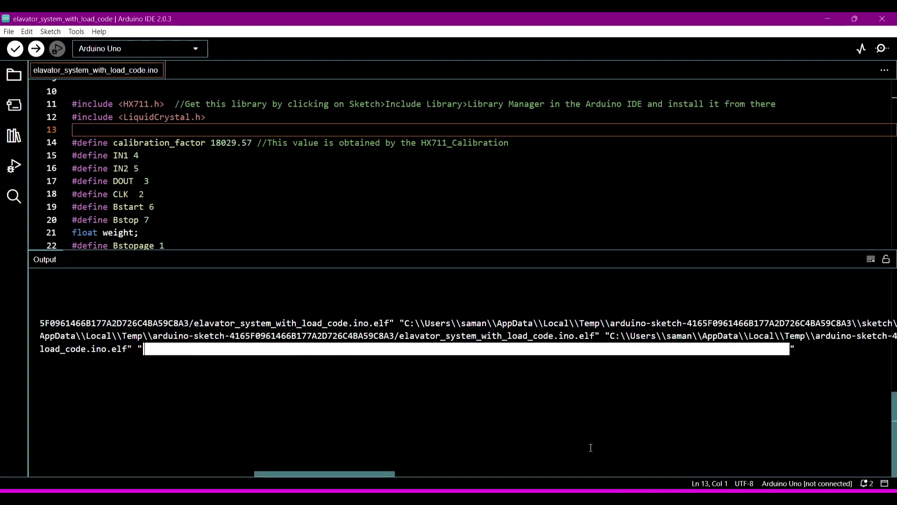
key(alt+Tab)
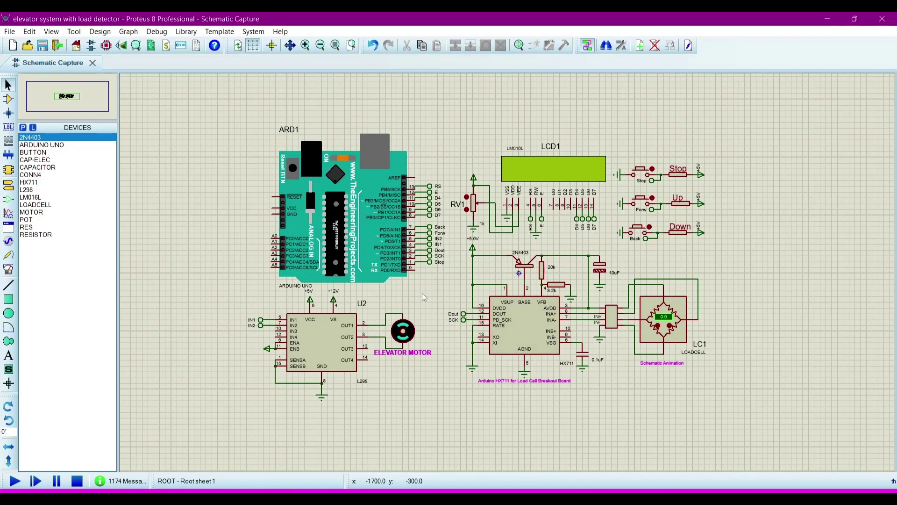
Step: Set ARD1's Program File to the compiled elevator_system_with_load_code.ino.hex path
double_click(344, 226)
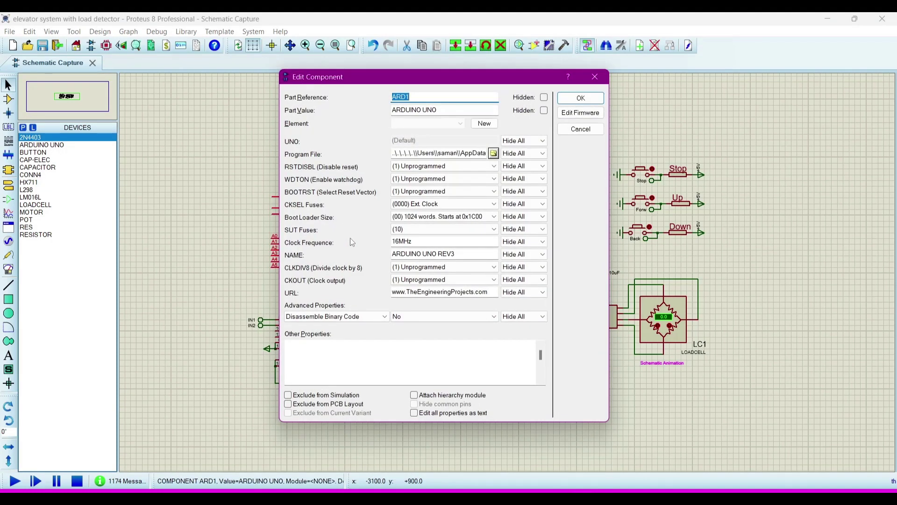
click(421, 153)
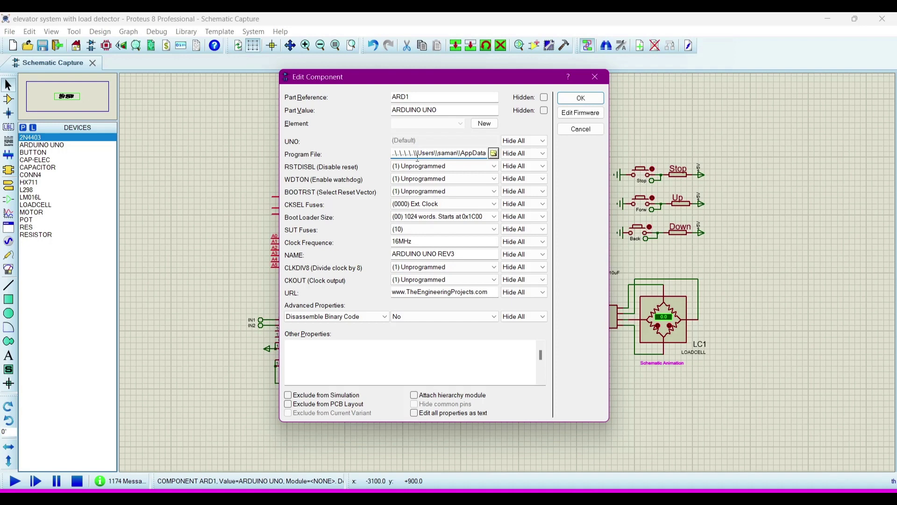
key(ctrl+a)
key(ctrl+v)
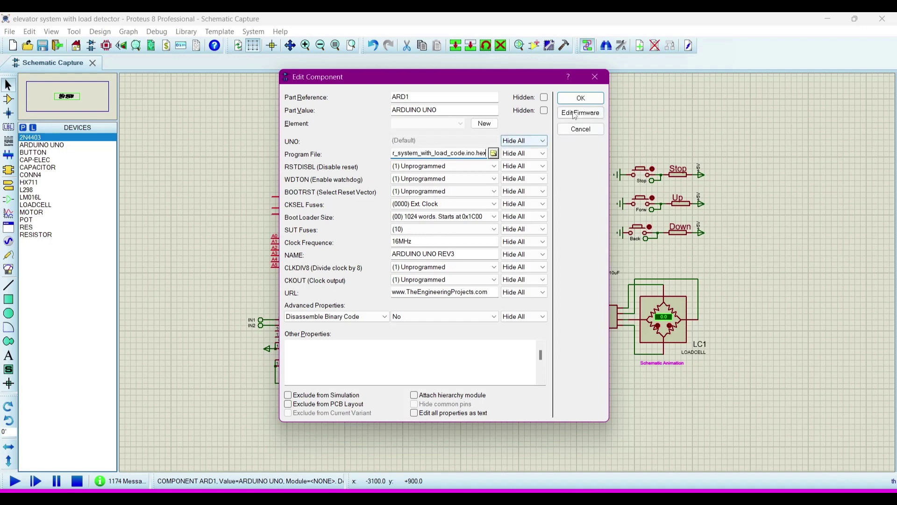
click(567, 99)
click(442, 375)
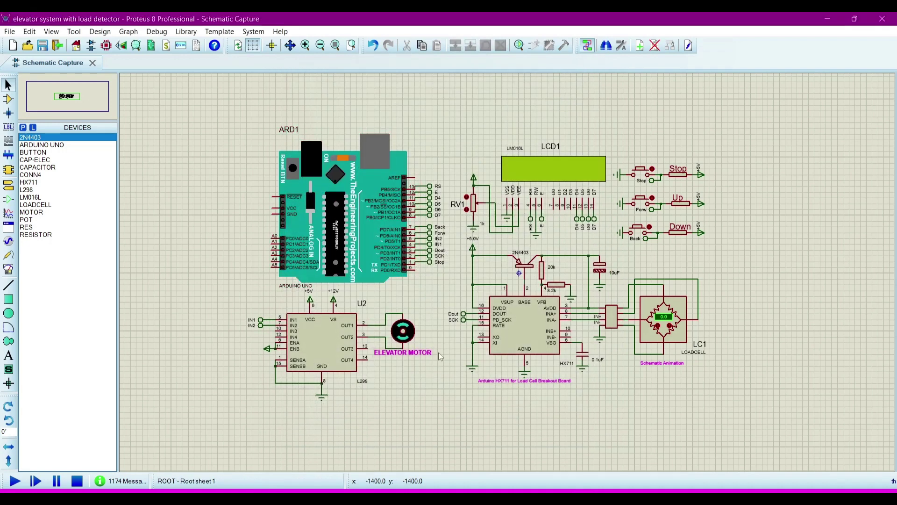
Step: Run the elevator simulation so the LCD shows WEIGHT MEASURED 0.0 Kg
click(15, 481)
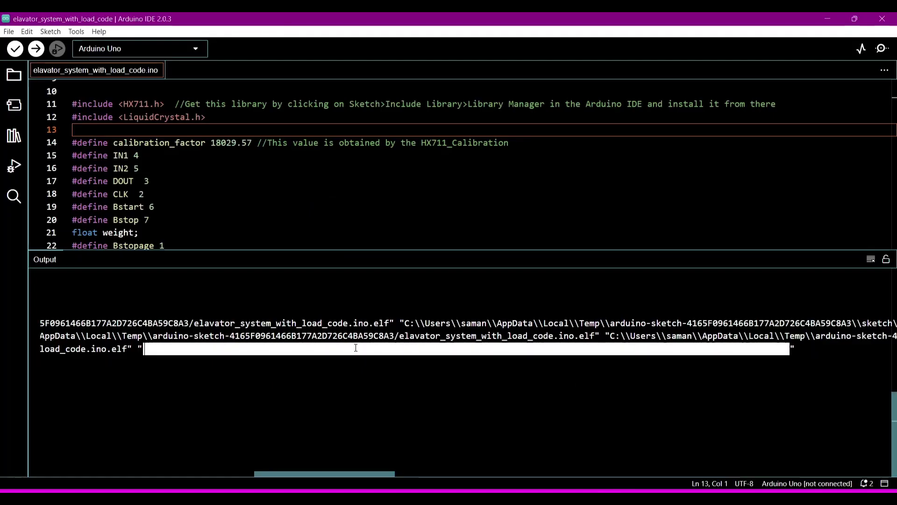
Step: Shrink the Output panel and scroll through loop(), which prints WEIGHT MEASURED and stops above 60 Kg
drag(360, 249, 364, 418)
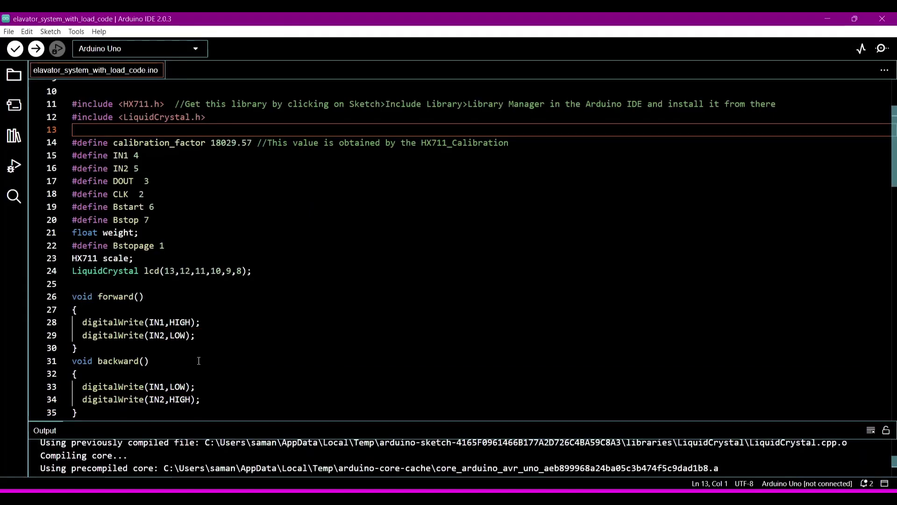
scroll(199, 360, up, 1)
scroll(199, 361, down, 19)
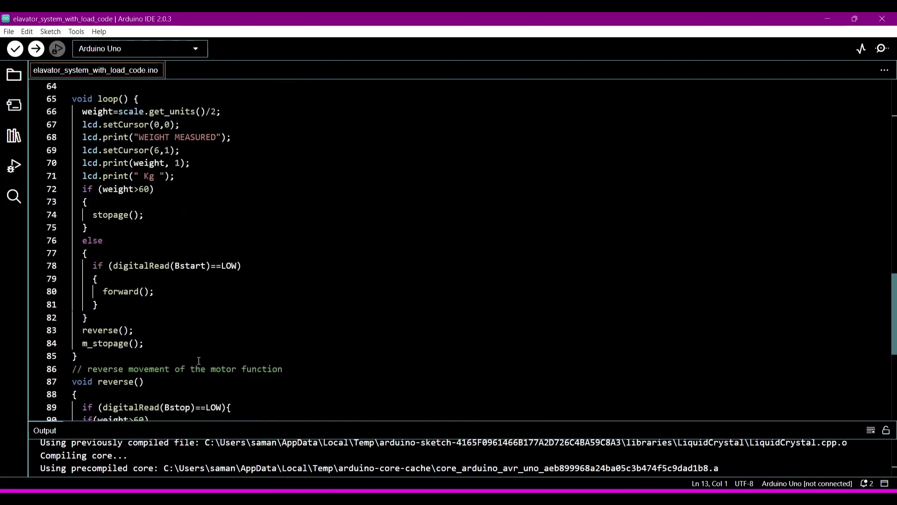
scroll(198, 361, down, 1)
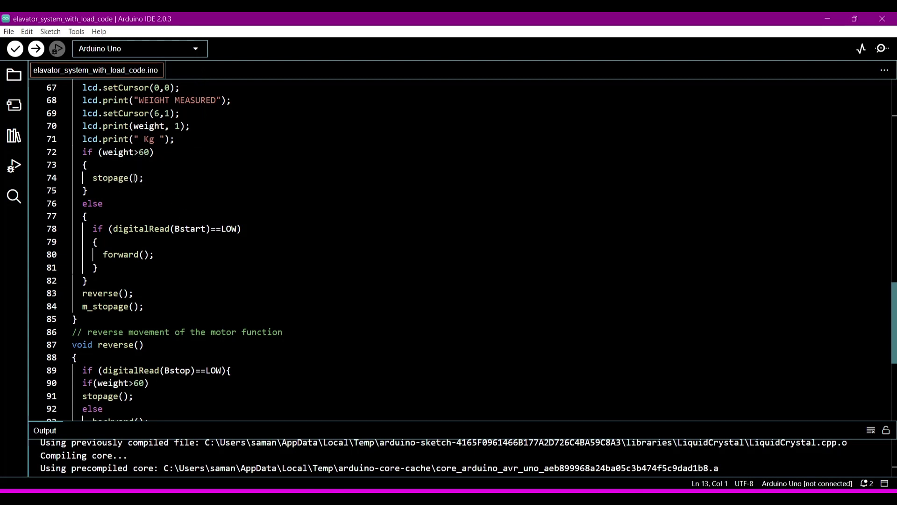
scroll(161, 272, down, 4)
scroll(211, 343, up, 8)
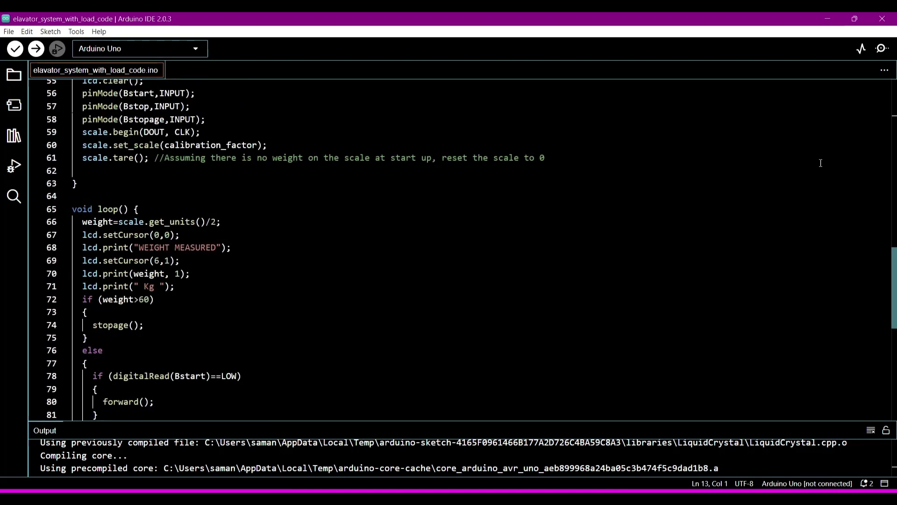
Step: Raise the load cell to 25 so the LCD reads 25.0 Kg, then press Stop
click(828, 19)
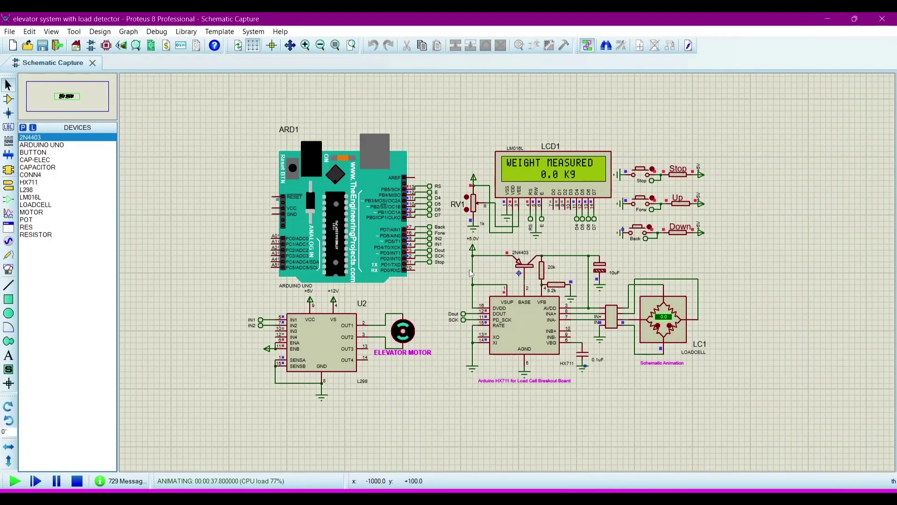
click(671, 330)
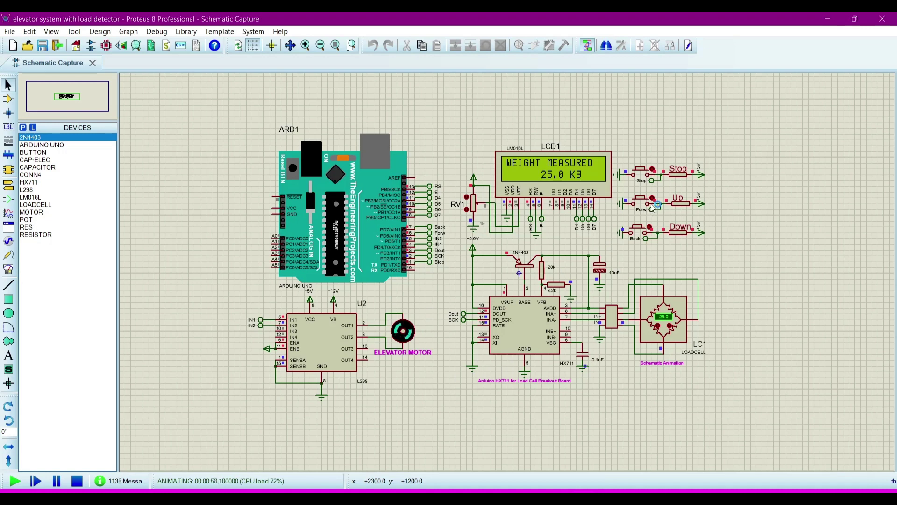
click(643, 175)
Step: Press Stop again, then Down to run the elevator motor in reverse at 25.0 Kg
click(642, 176)
click(639, 229)
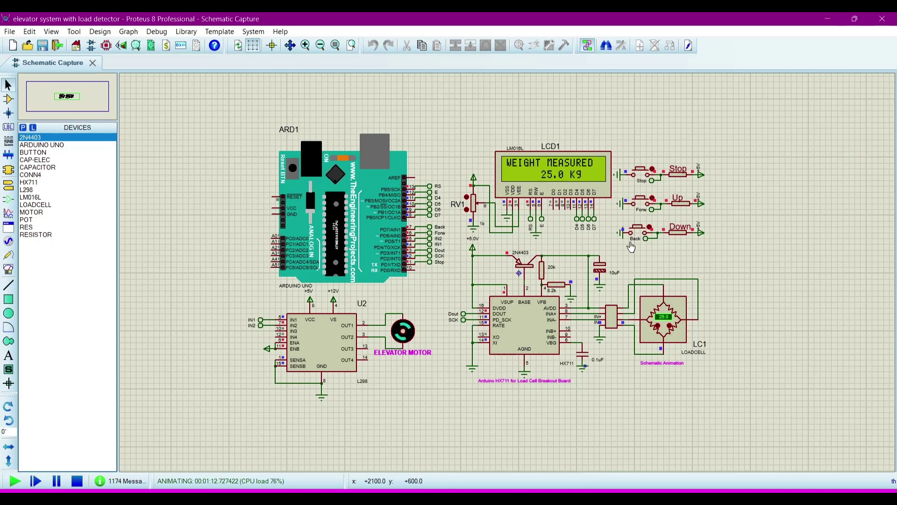